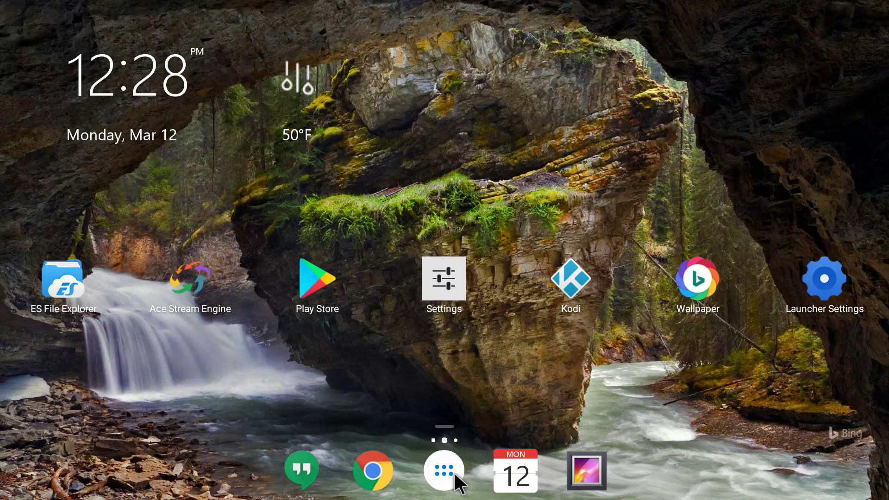
# Open the device Settings from the full app list and go through More setting to the downloaded apps list
pyautogui.click(446, 471)
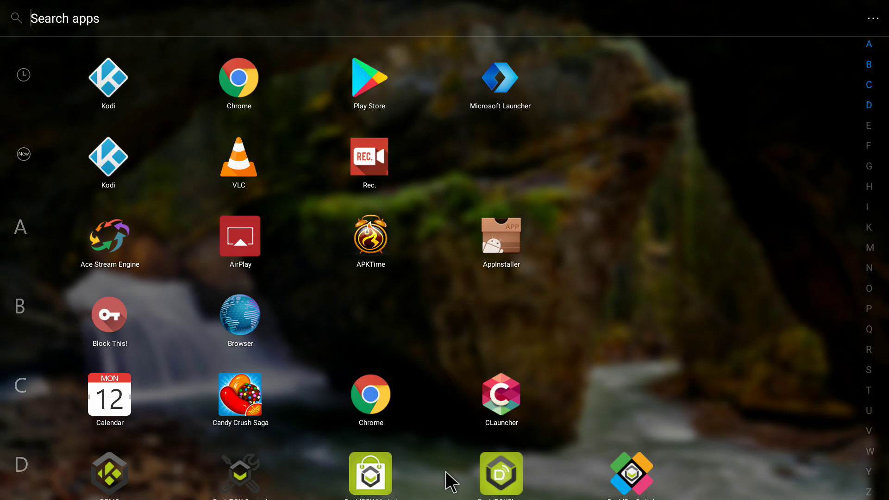
pyautogui.scroll(-5, 445, 268)
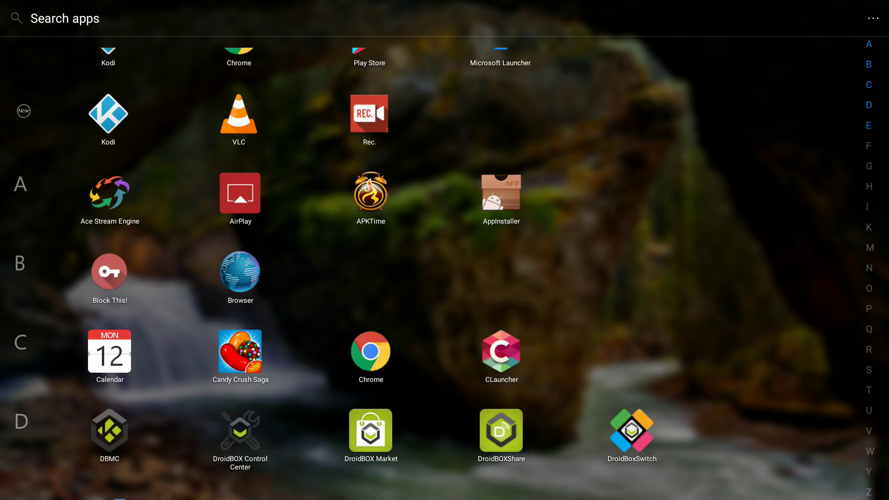
pyautogui.scroll(-9, 444, 268)
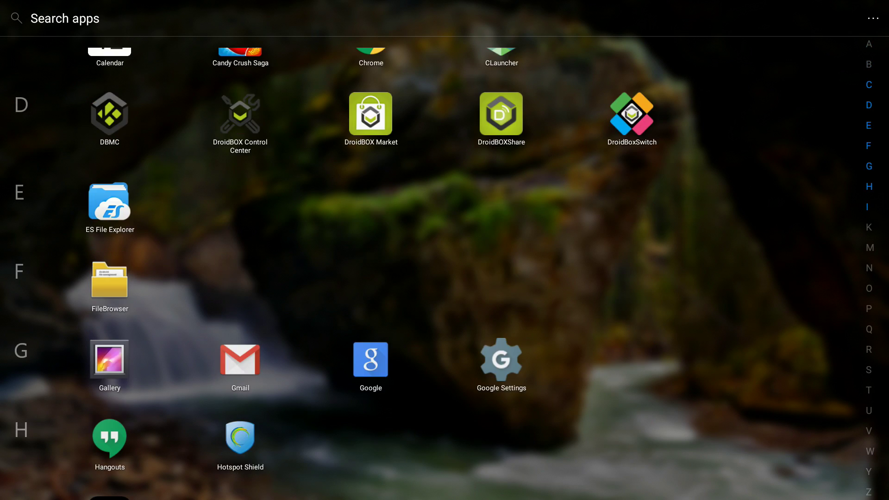
pyautogui.scroll(-20, 222, 180)
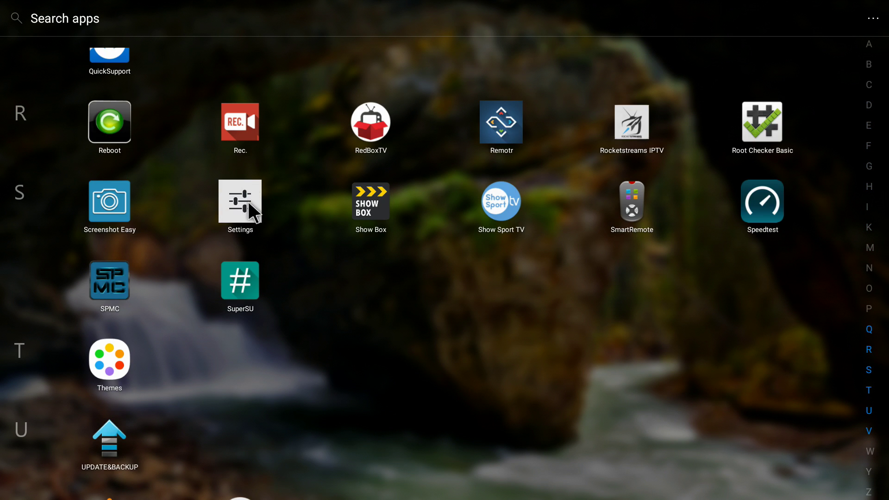
pyautogui.click(248, 201)
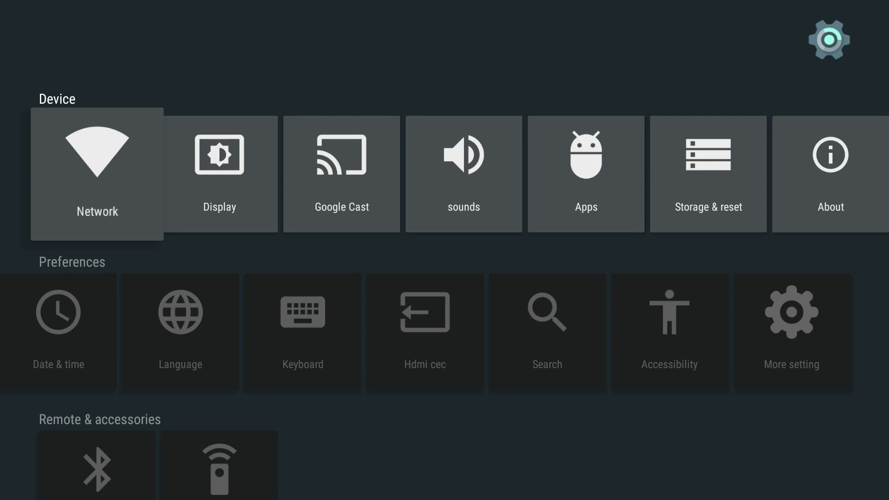
pyautogui.click(792, 331)
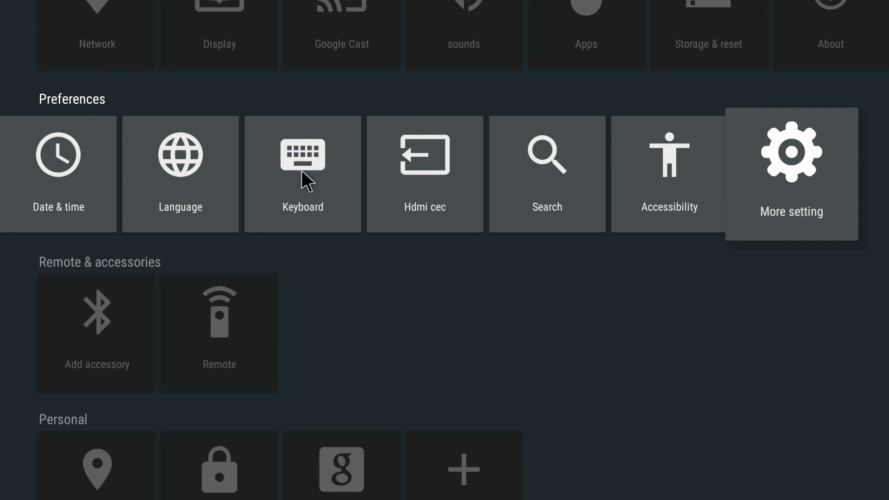
pyautogui.click(797, 179)
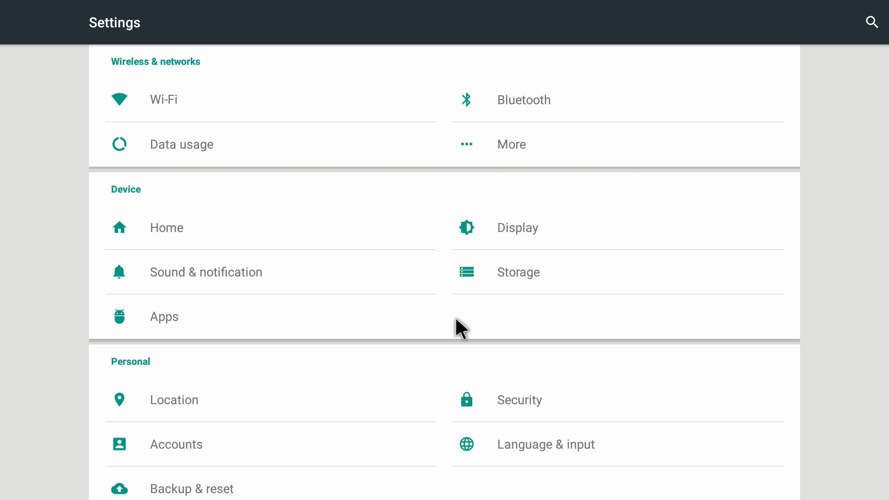
pyautogui.click(170, 315)
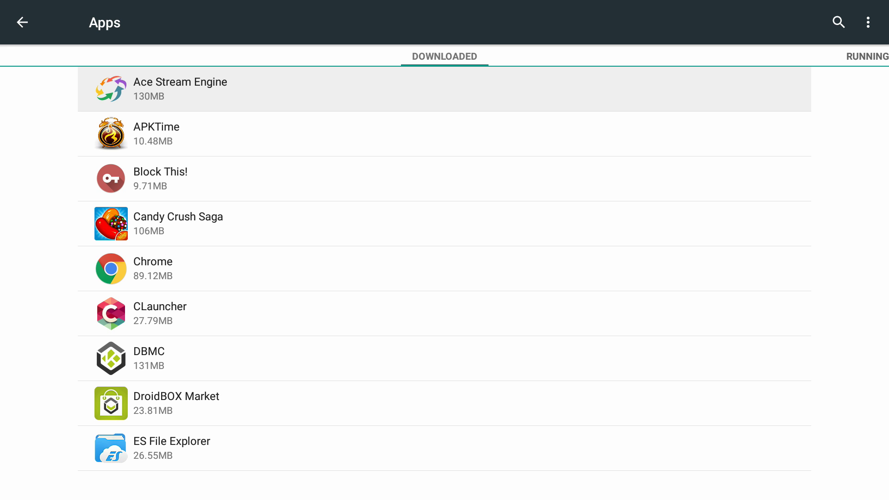
# Find Kodi among the downloaded apps and open its app info page
pyautogui.press('Down')
pyautogui.press('Down')
pyautogui.press('Down')
pyautogui.press('Down')
pyautogui.press('Down')
pyautogui.press('Down')
pyautogui.press('Down')
pyautogui.press('Down')
pyautogui.press('Down')
pyautogui.press('Down')
pyautogui.press('Down')
pyautogui.press('Down')
pyautogui.press('Down')
pyautogui.press('Down')
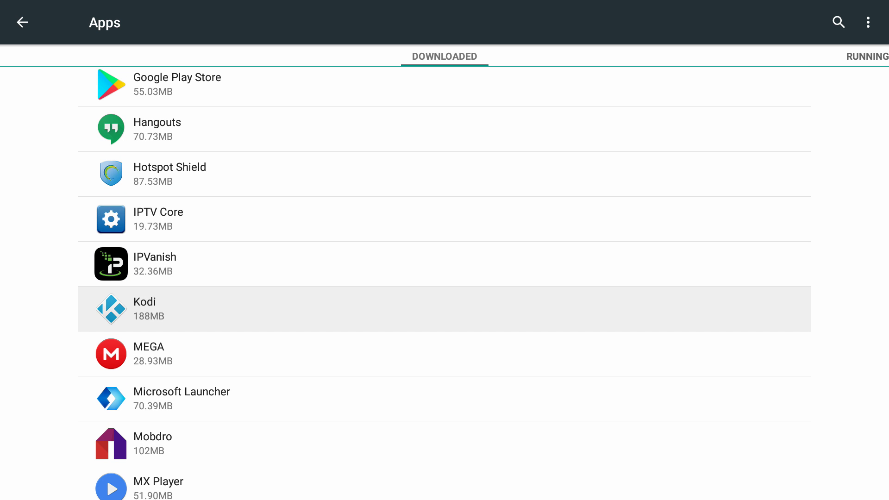
pyautogui.press('Return')
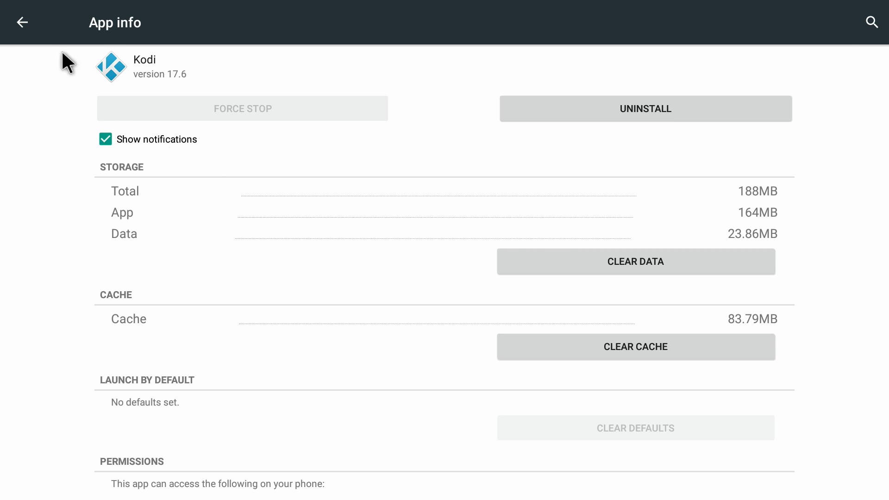
# Leave Kodi's app info, view the app info of Hotspot Shield, and return to the downloaded apps list
pyautogui.press('Escape')
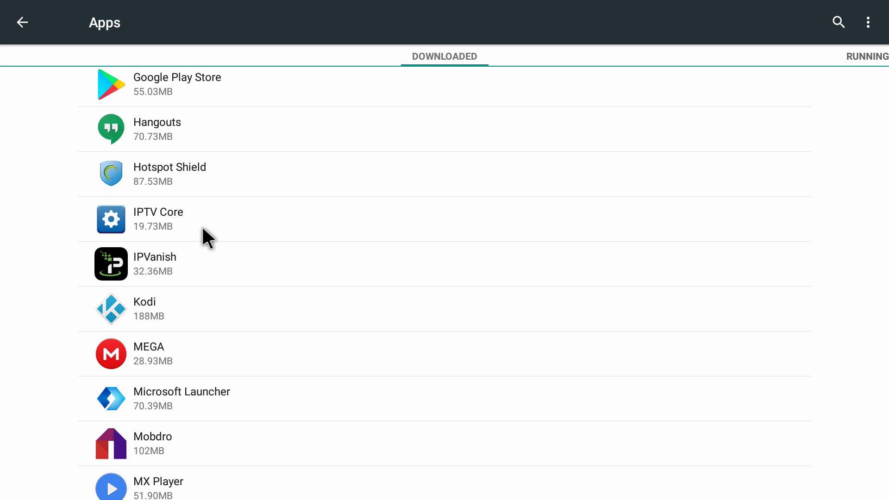
pyautogui.click(209, 182)
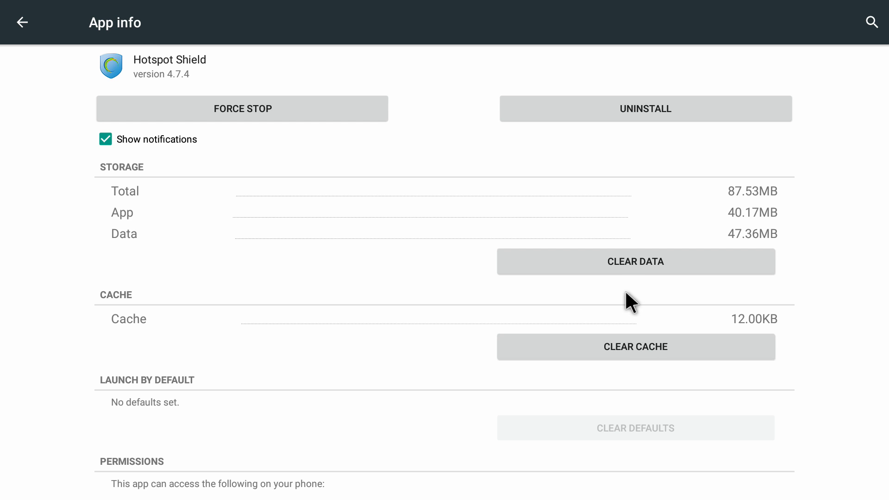
pyautogui.click(25, 25)
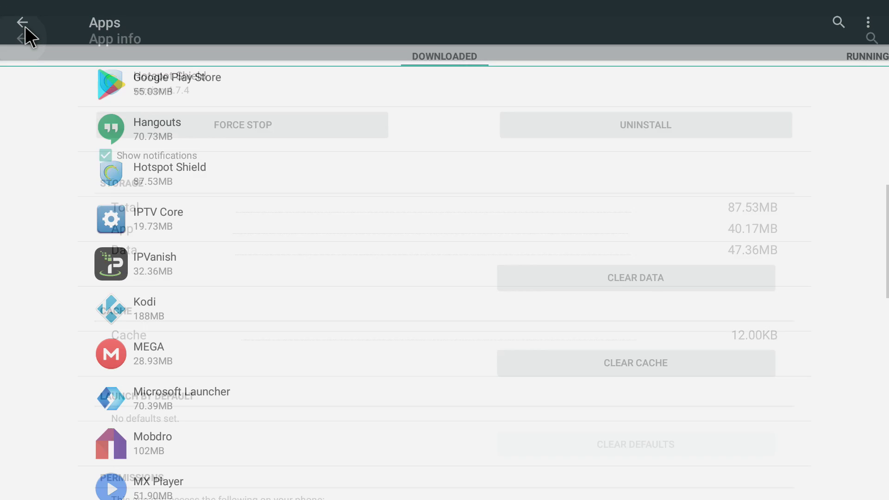
# Reopen Kodi's app info page and clear the app's cache
pyautogui.press('Down')
pyautogui.press('Down')
pyautogui.press('Down')
pyautogui.press('Down')
pyautogui.press('Up')
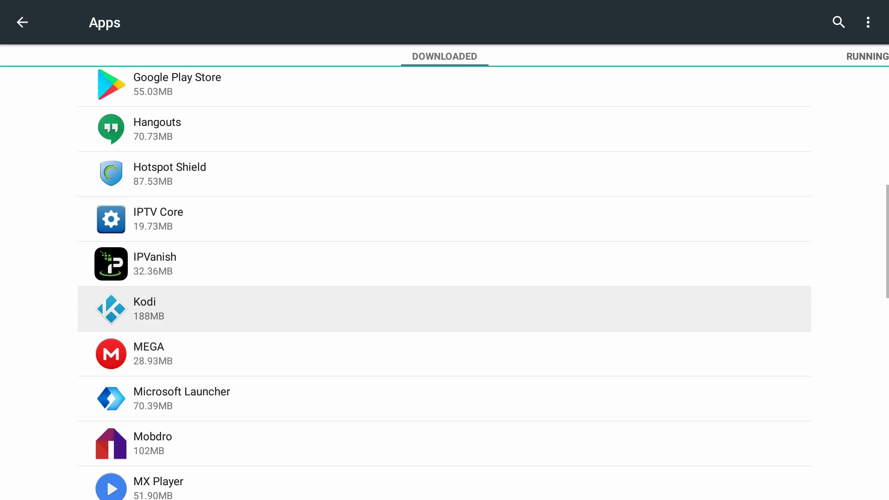
pyautogui.press('Return')
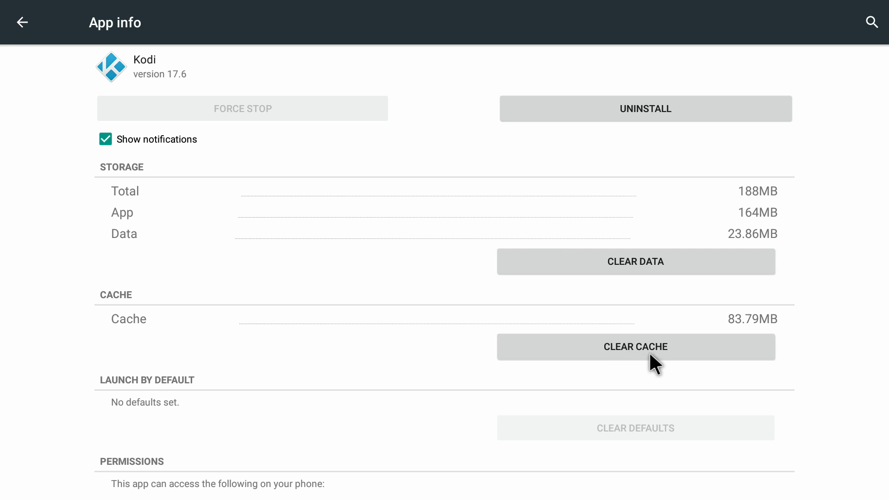
pyautogui.click(662, 350)
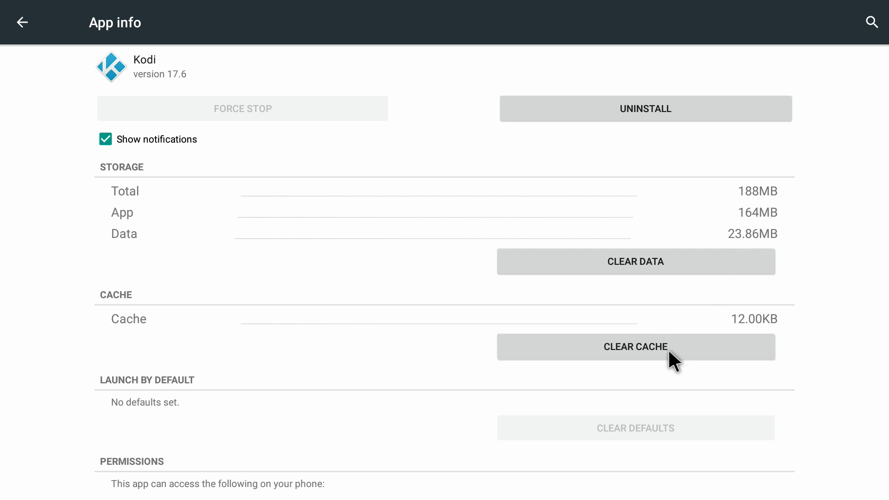
# Bring up the deletion prompt for Kodi's app data, dismiss it without deleting, and return to the home screen
pyautogui.click(643, 264)
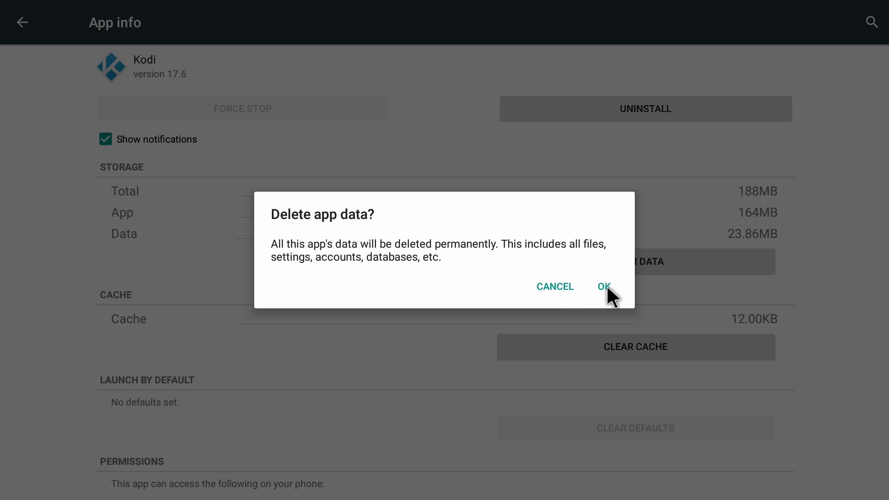
pyautogui.click(599, 313)
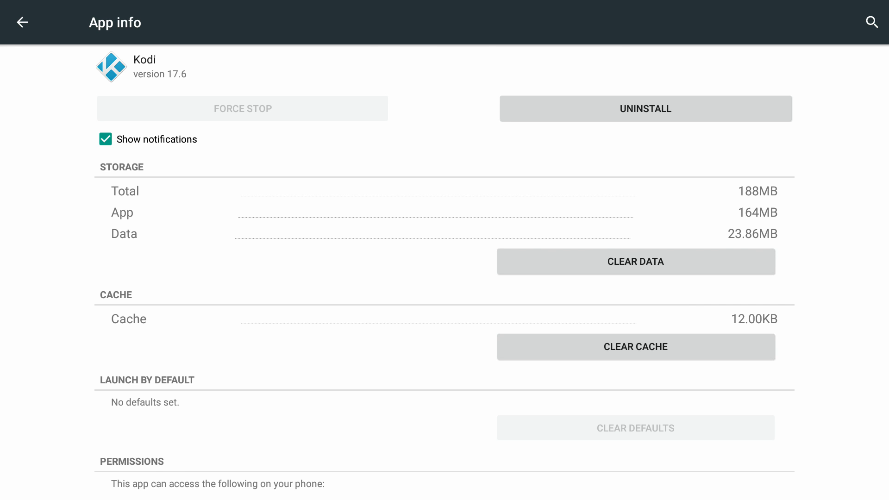
pyautogui.press('super')
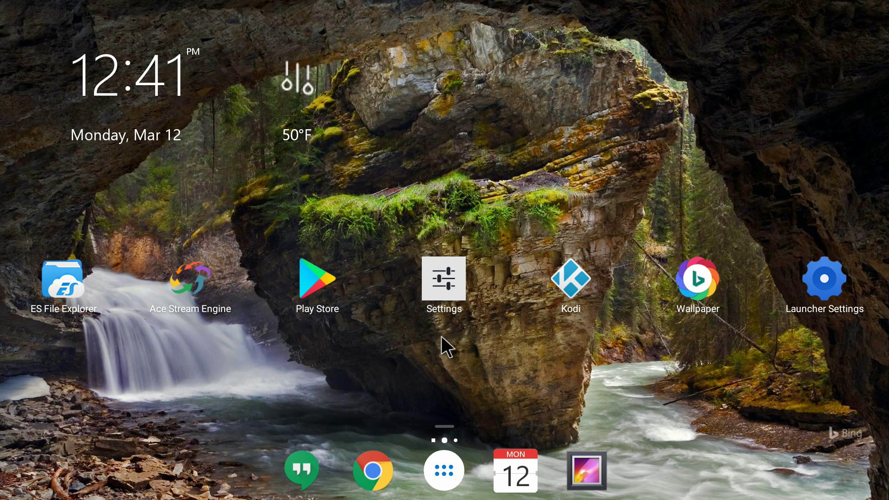
# Open the Security settings in the full device settings under More setting
pyautogui.click(450, 274)
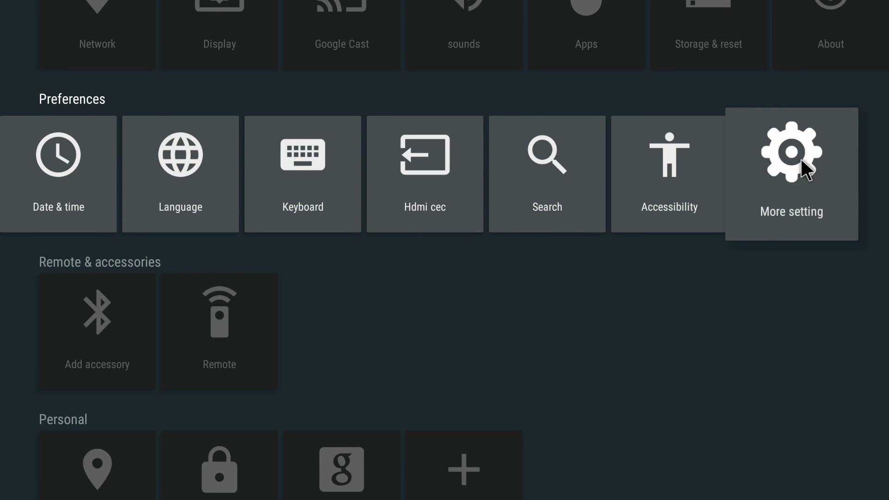
pyautogui.click(801, 215)
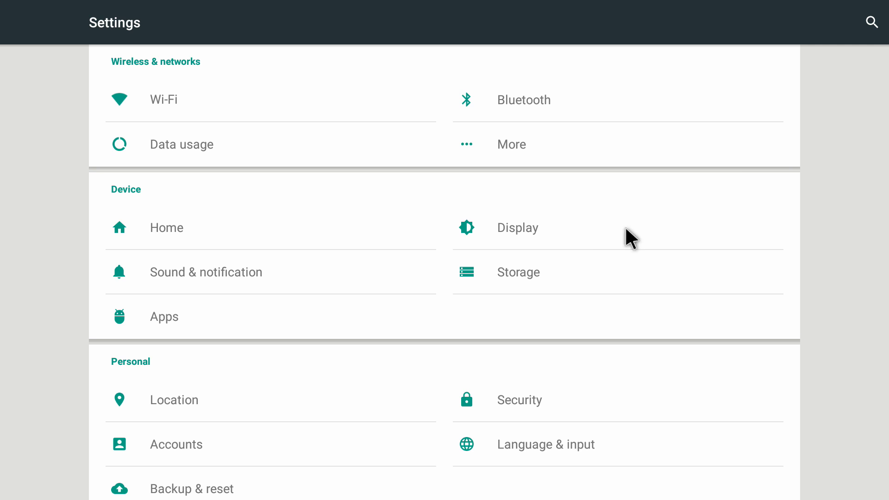
pyautogui.click(531, 405)
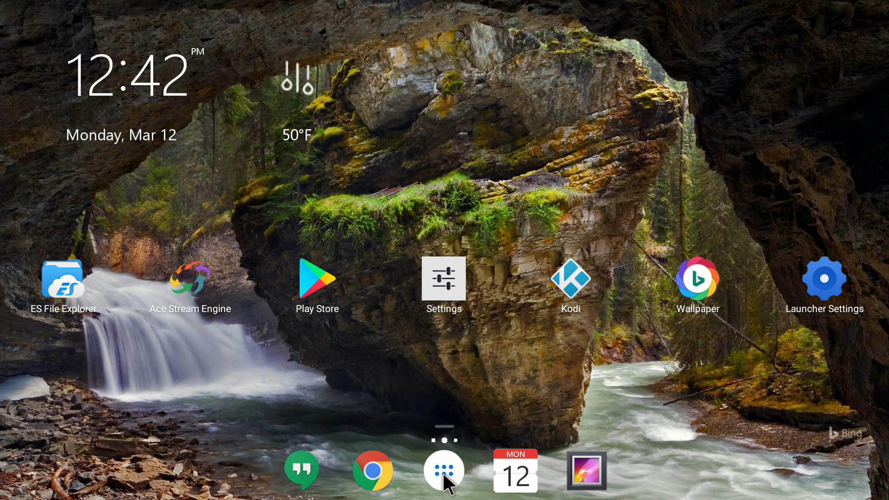
# Switch to Chrome and load the website apkpure.com
pyautogui.click(374, 471)
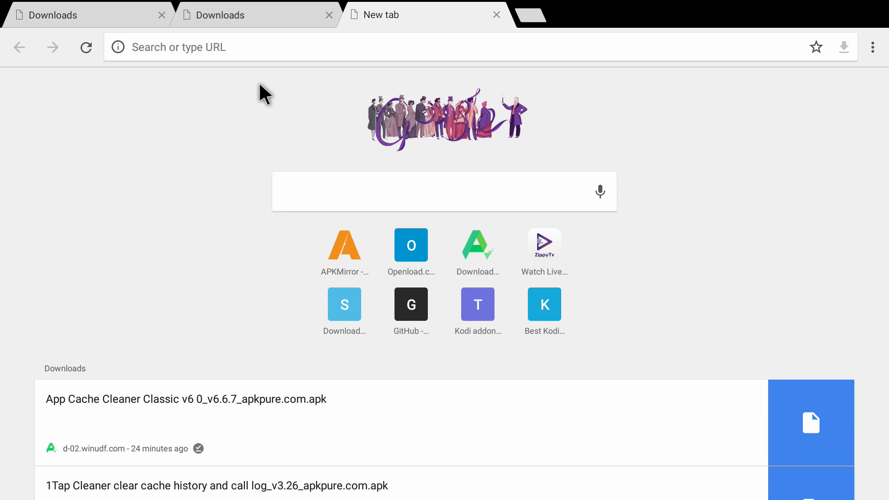
pyautogui.click(254, 48)
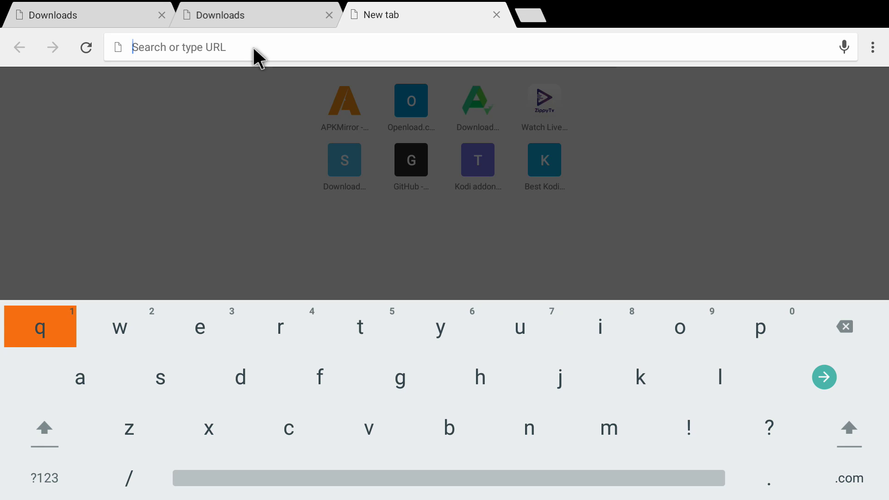
pyautogui.write('apkpure.com')
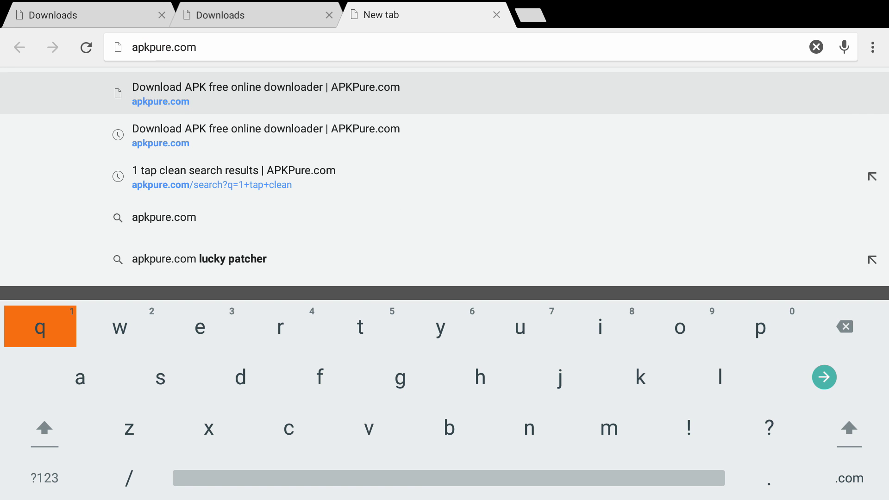
pyautogui.press('Return')
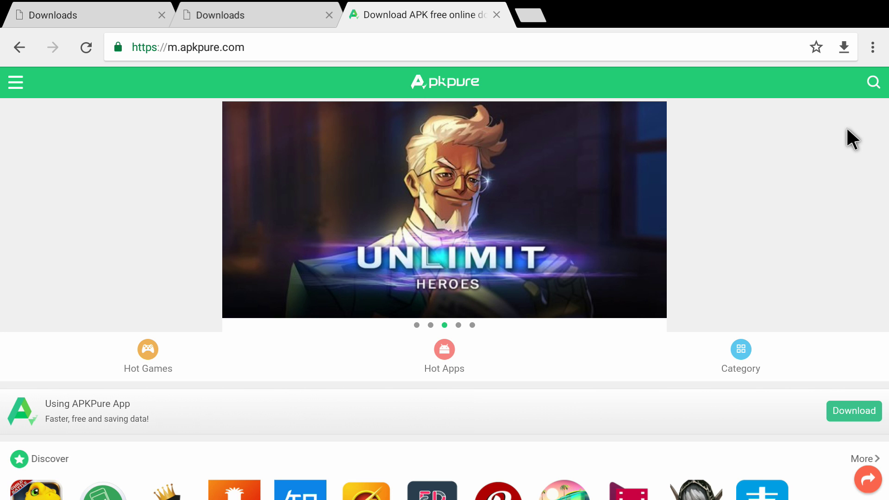
# Search the APKPure site for "app cache cleaner"
pyautogui.click(867, 87)
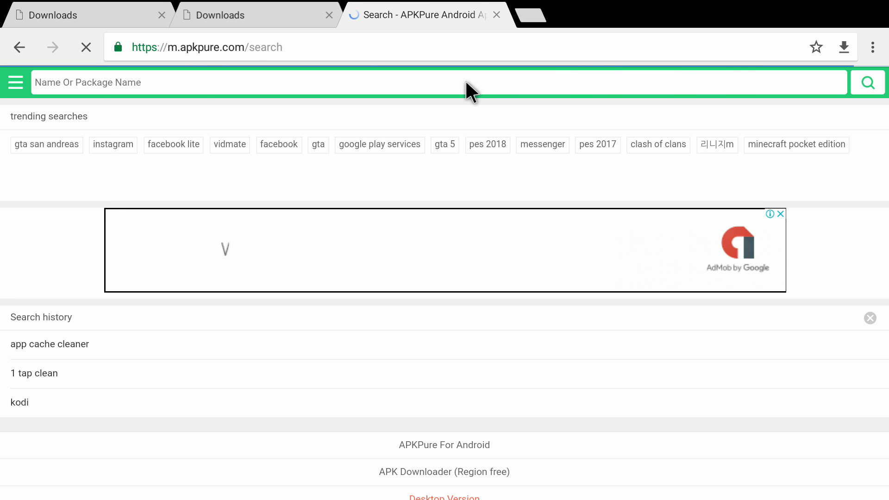
pyautogui.click(465, 79)
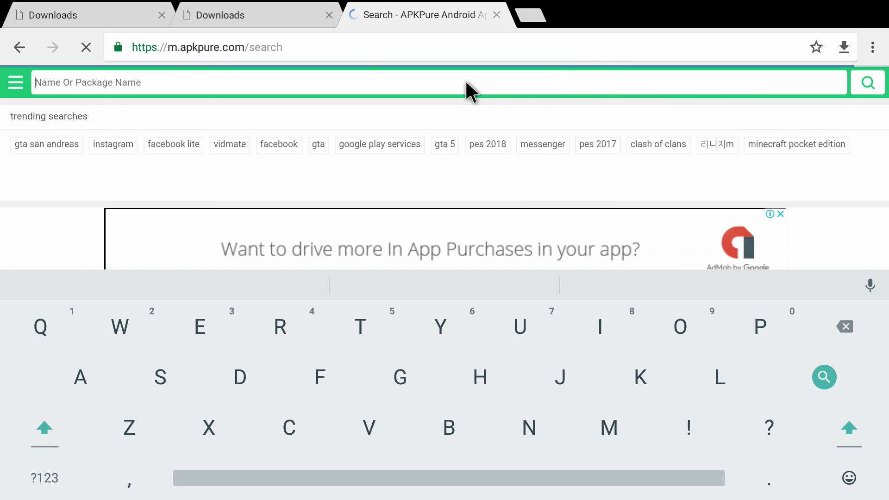
pyautogui.write('a')
pyautogui.write('ache cleaner')
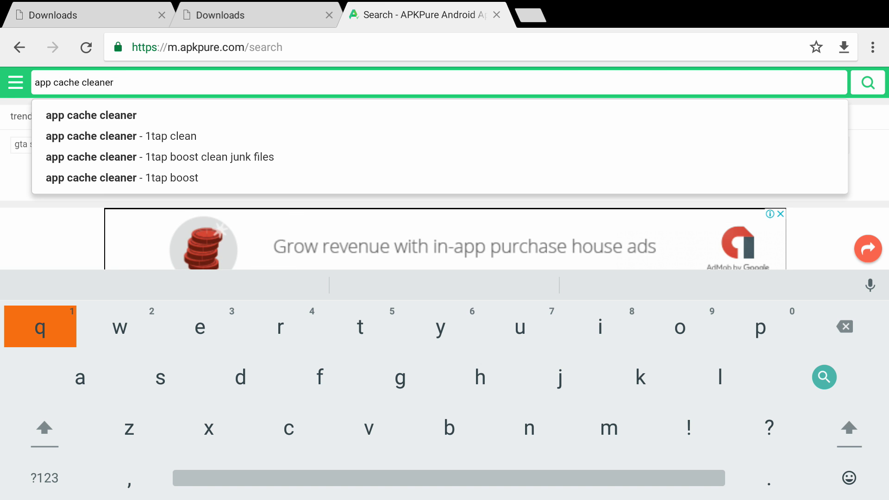
pyautogui.press('Return')
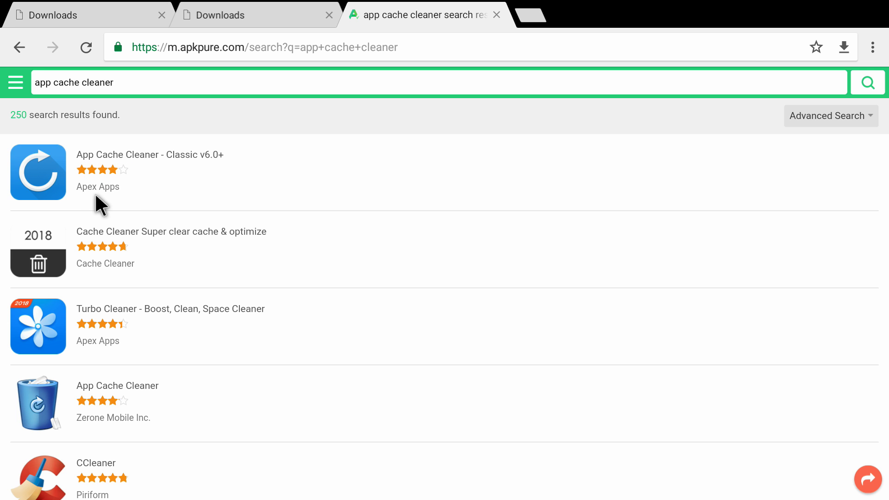
# Download the App Cache Cleaner - Classic v6.0+ APK again, accepting the repeat download, and open the browser's list of downloaded files
pyautogui.click(115, 156)
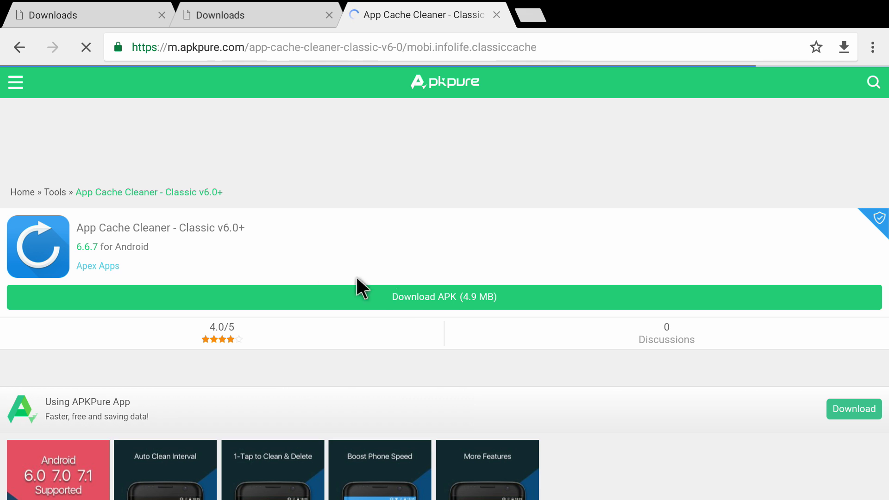
pyautogui.click(445, 296)
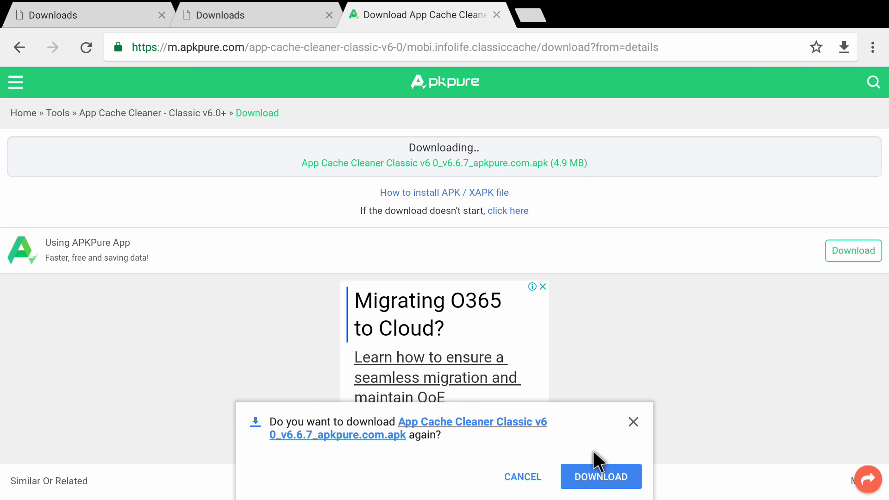
pyautogui.click(603, 479)
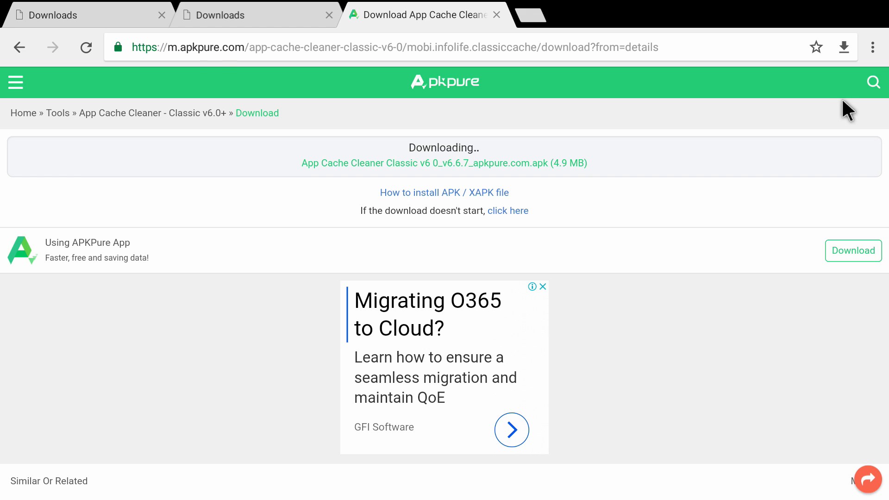
pyautogui.click(872, 48)
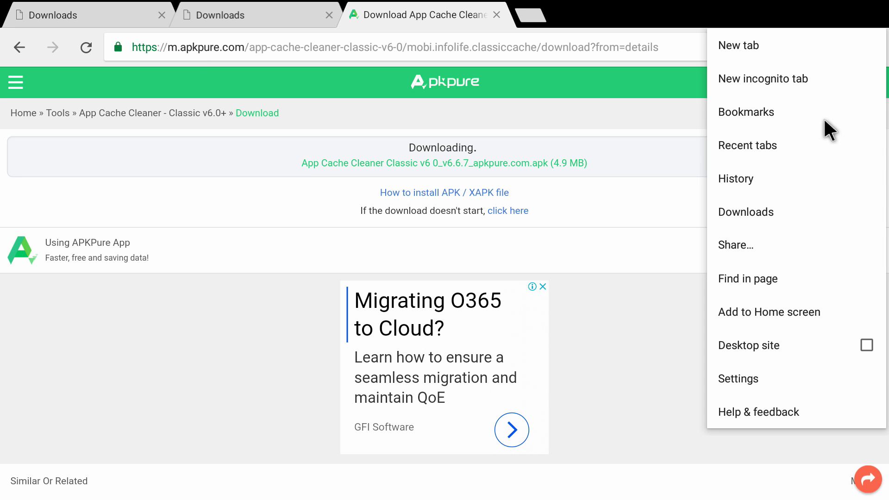
pyautogui.click(766, 216)
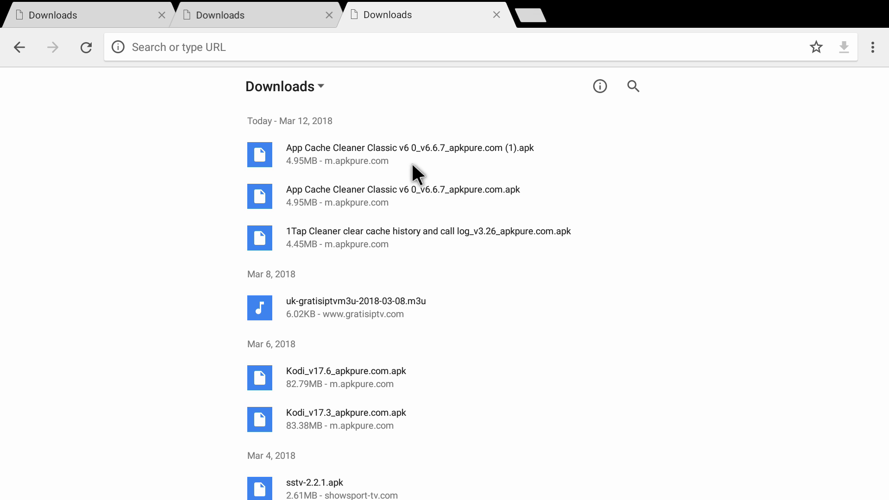
# Install App Cache Cleaner from the newest downloaded APK, the copy marked (1), and open the installed app
pyautogui.click(376, 157)
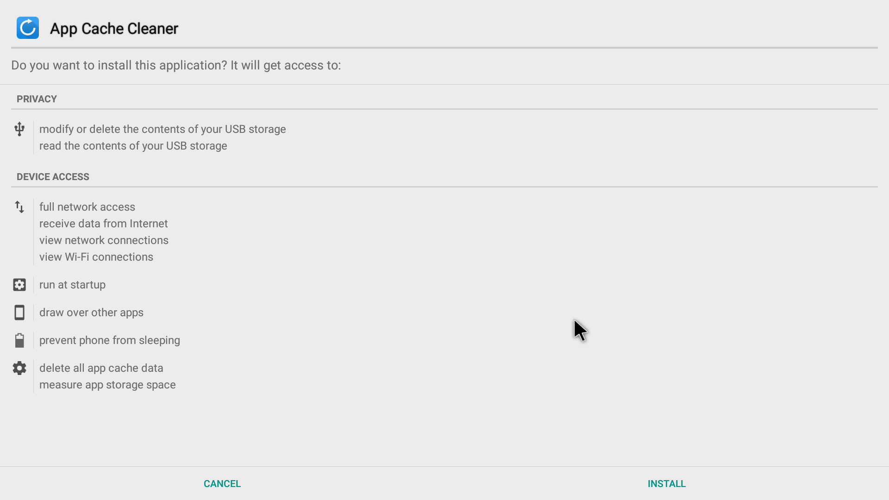
pyautogui.click(670, 489)
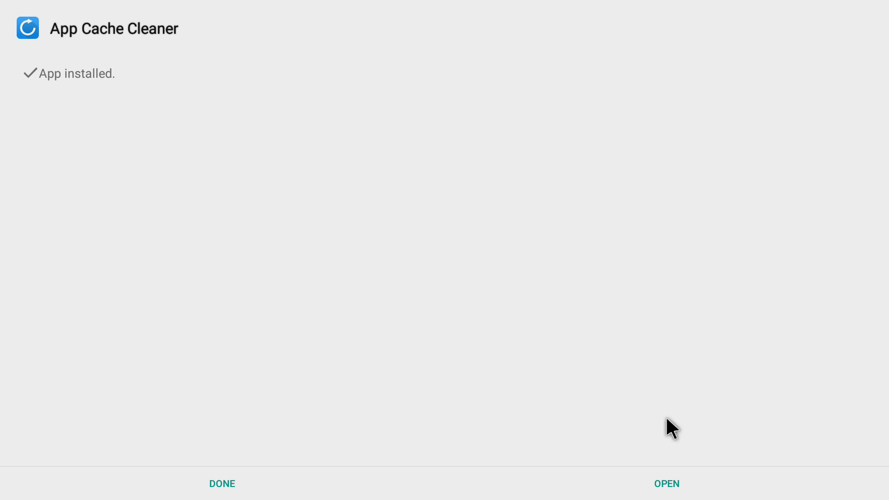
pyautogui.click(669, 489)
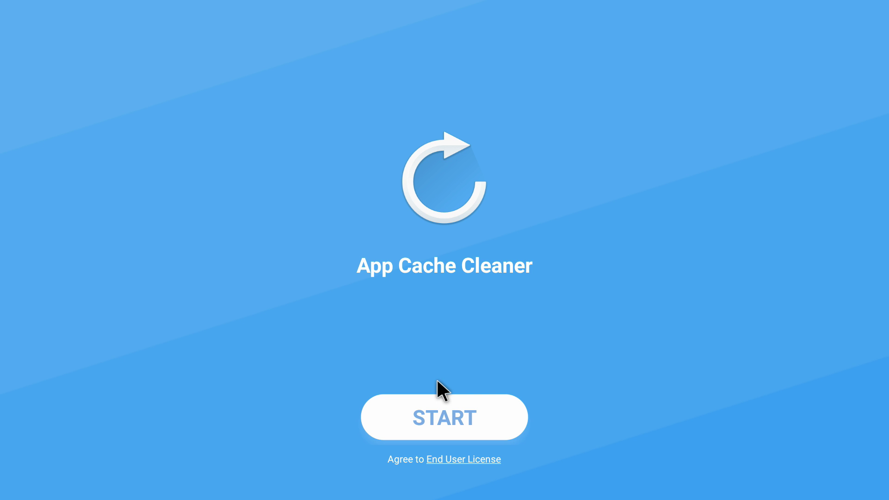
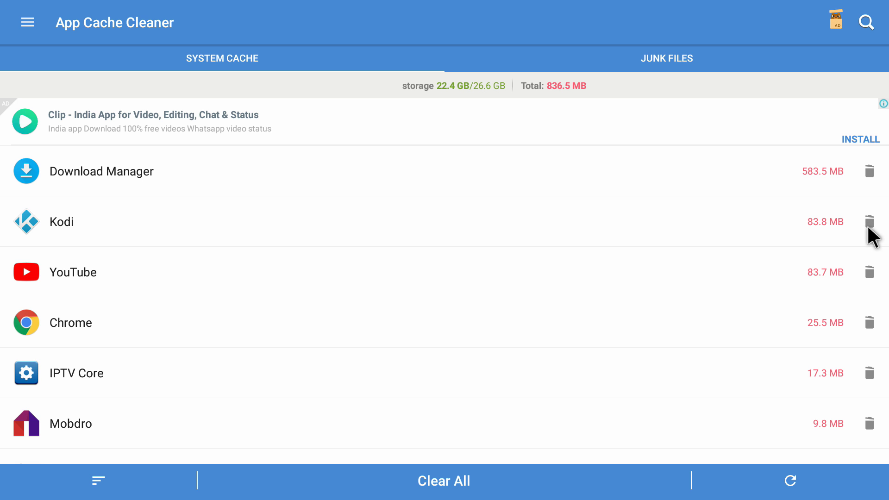
# Start clearing Kodi's cache and turn on the App Cache Cleaner accessibility service for 1-tap cache clean, accepting its permissions
pyautogui.click(868, 223)
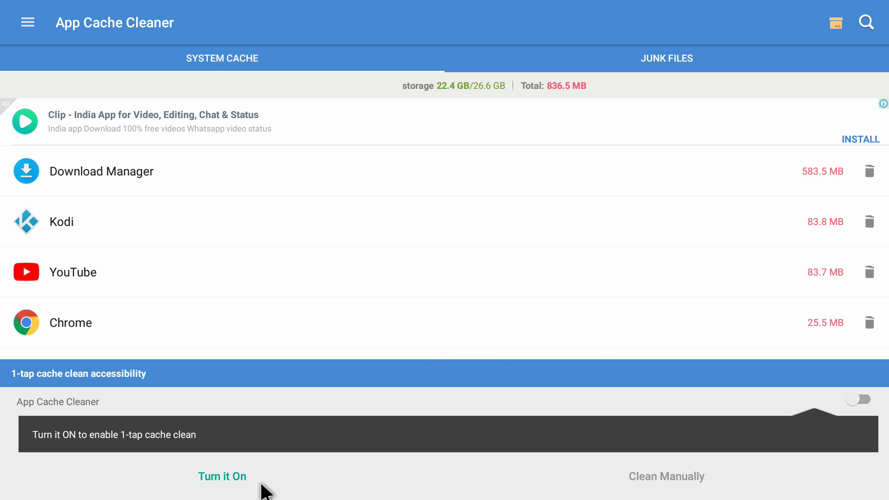
pyautogui.click(224, 477)
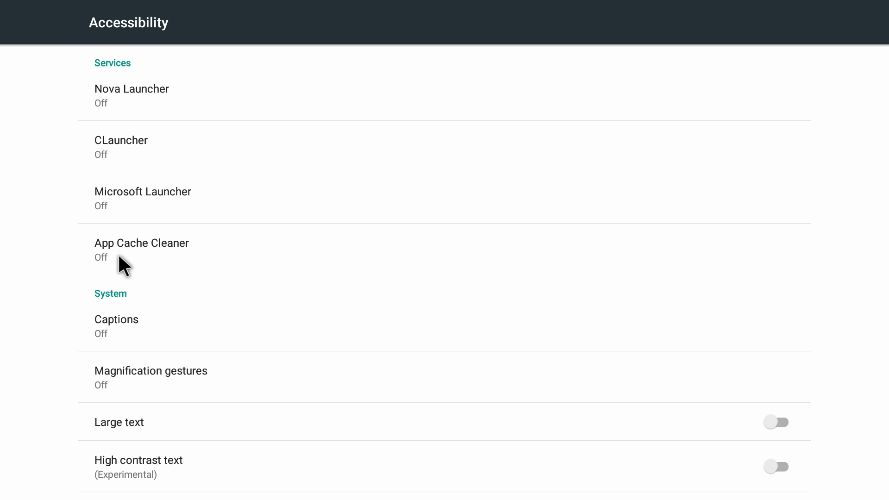
pyautogui.click(148, 253)
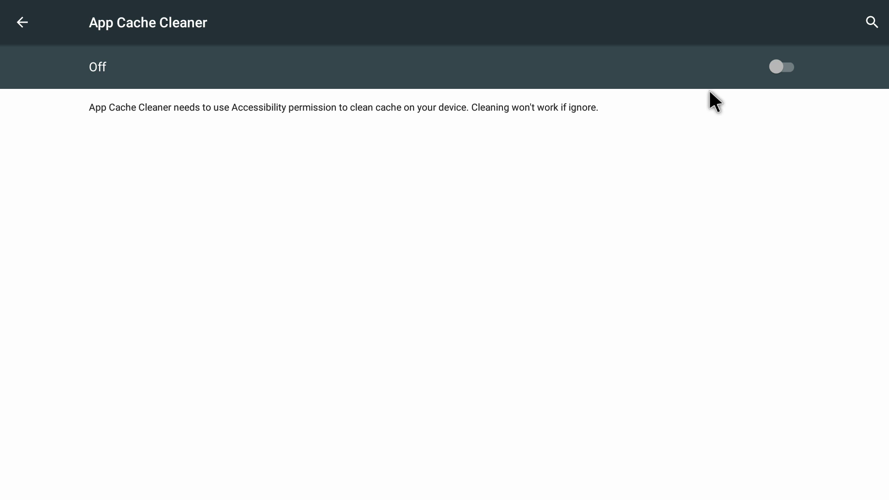
pyautogui.click(790, 65)
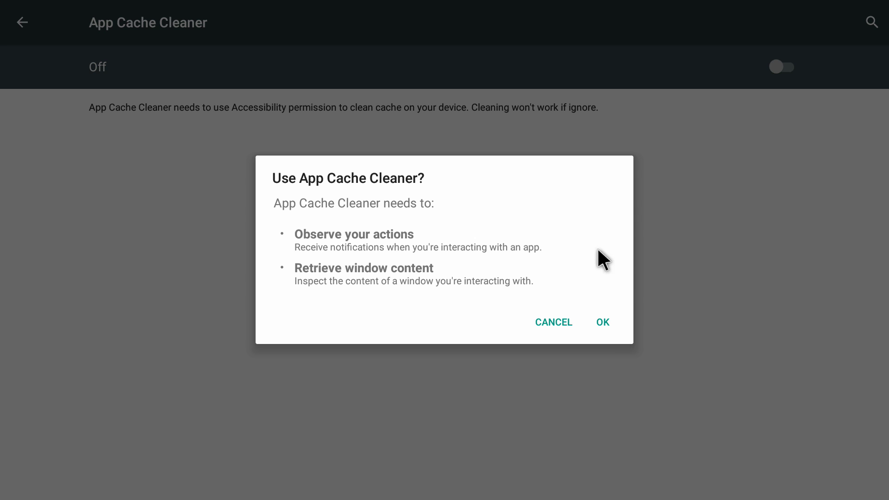
pyautogui.click(602, 316)
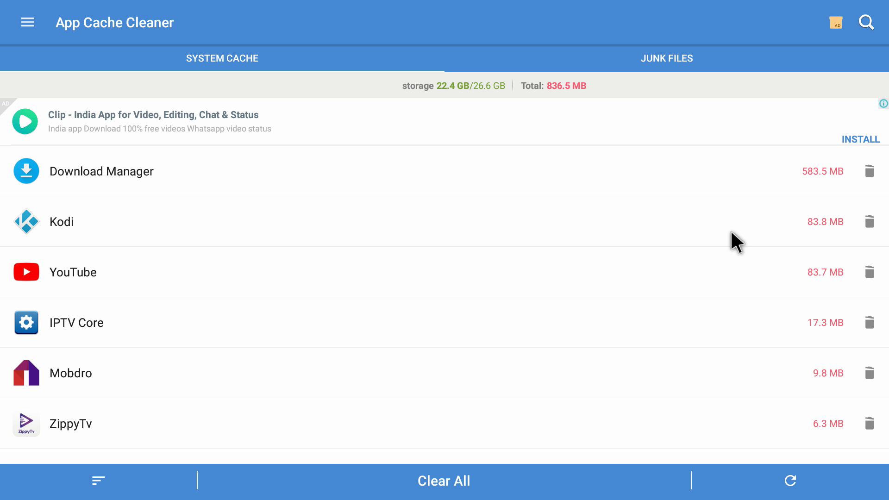
# Clear Kodi's cache, return to the system cache list and rescan the apps
pyautogui.click(868, 222)
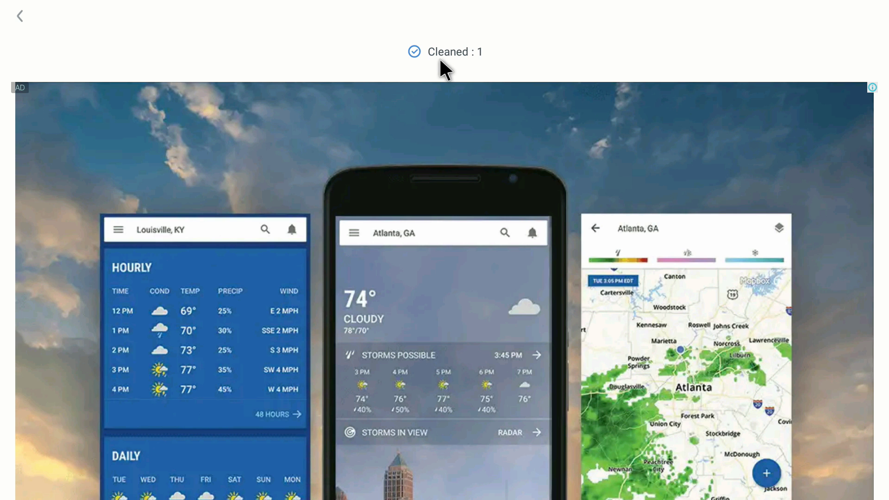
pyautogui.click(18, 16)
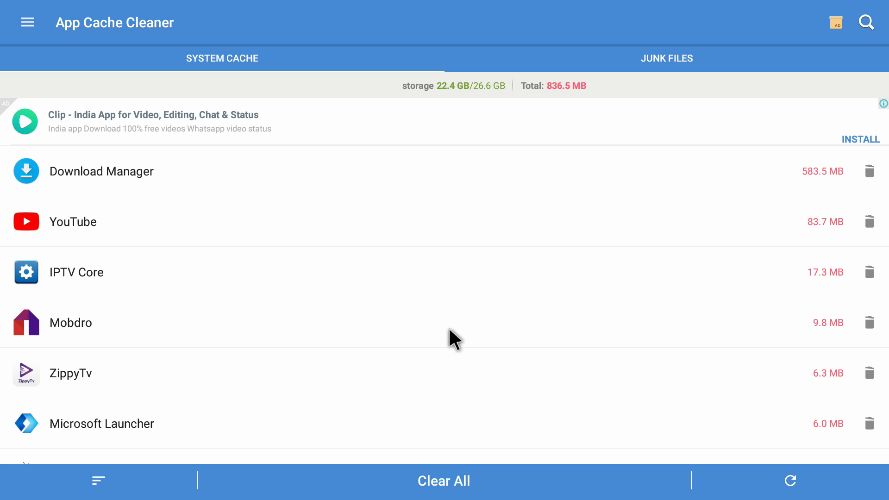
pyautogui.click(792, 490)
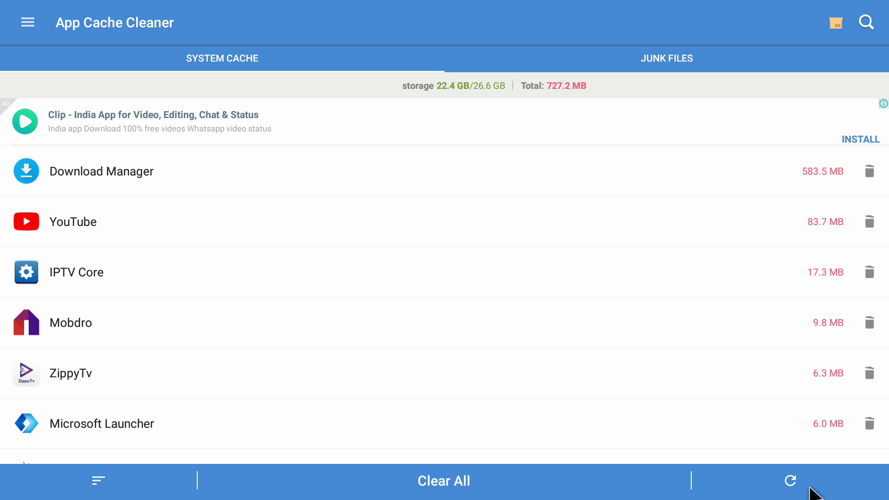
pyautogui.click(797, 483)
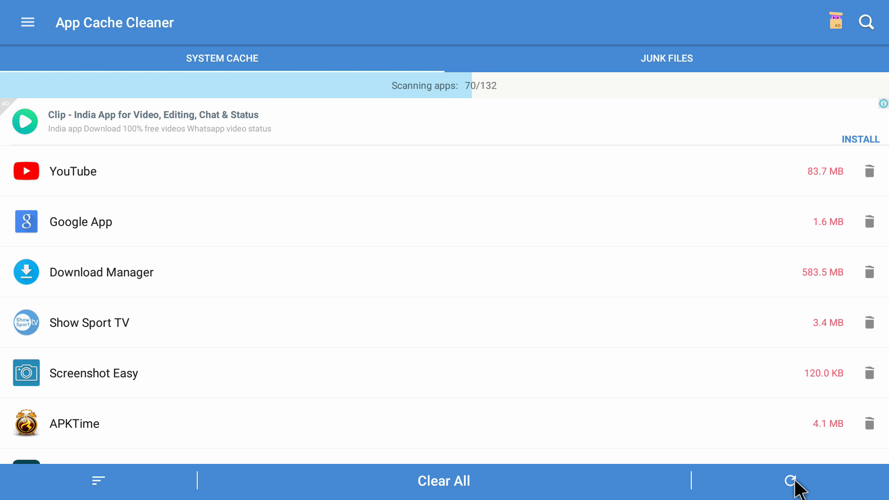
# View the sorting options for the system cache list and close them without changing the order
pyautogui.click(99, 481)
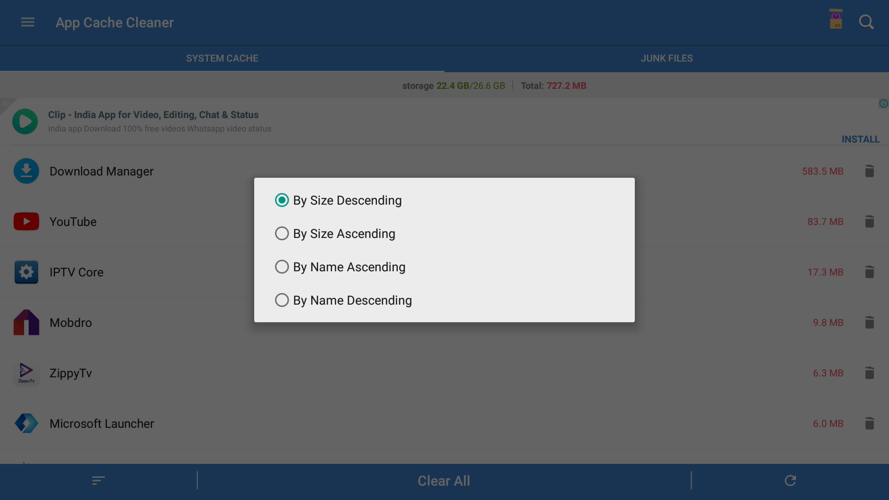
pyautogui.click(297, 138)
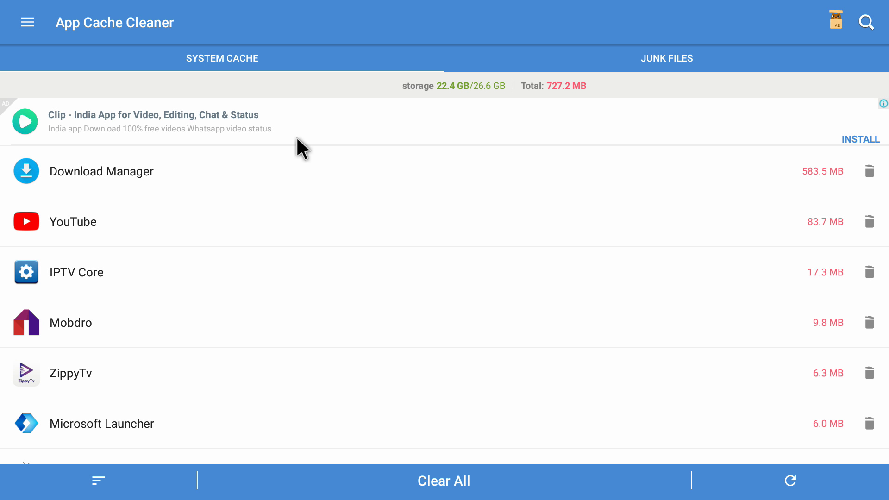
# Set the Auto Clear Interval to 6 hours in the cleaner's settings and return to the system cache list
pyautogui.click(28, 22)
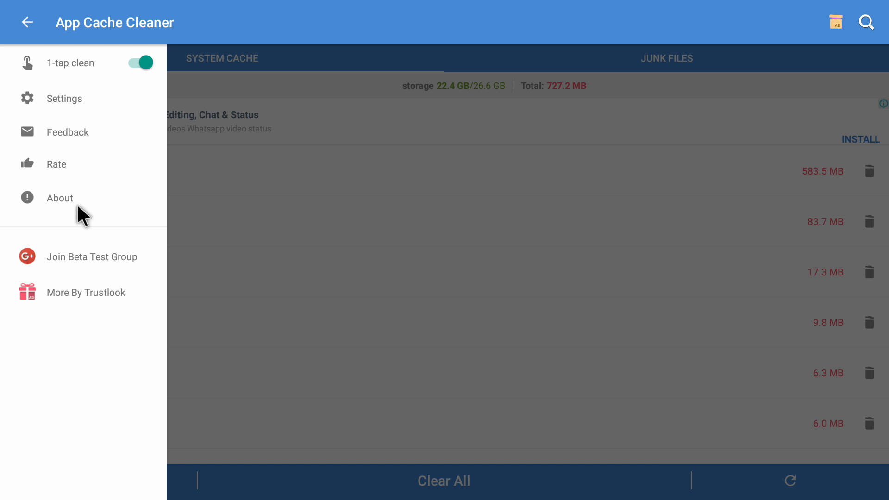
pyautogui.click(68, 101)
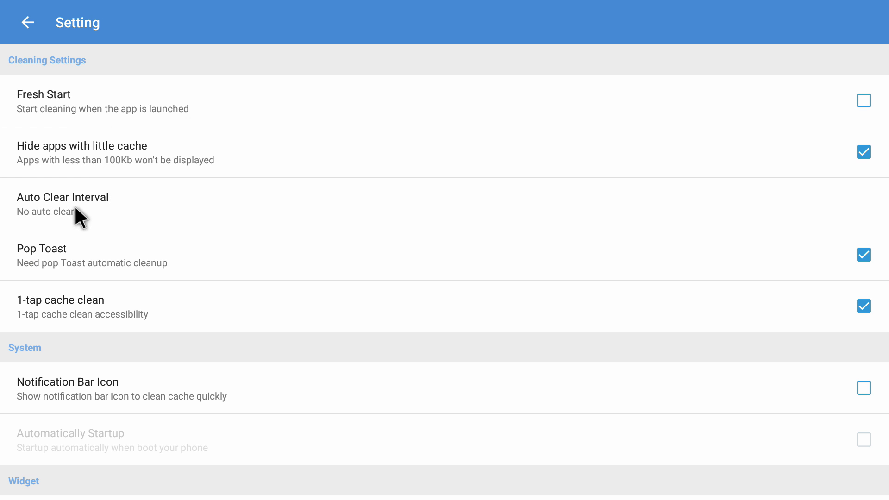
pyautogui.click(103, 209)
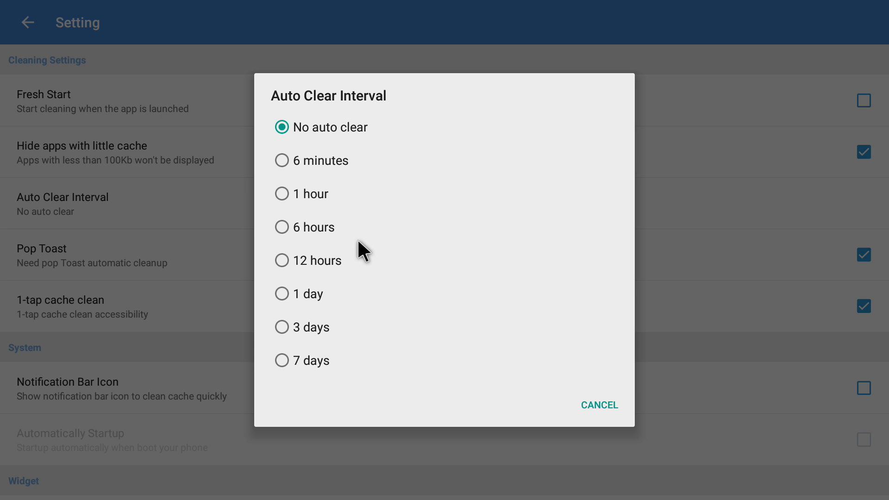
pyautogui.click(282, 227)
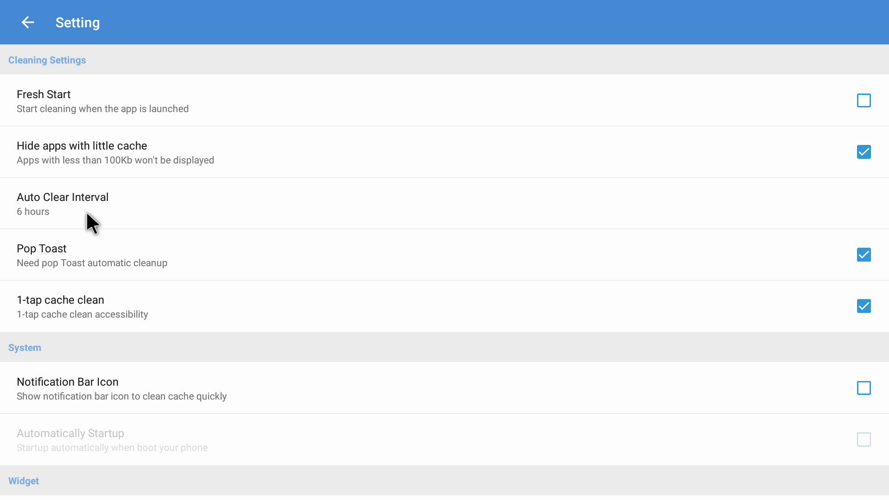
pyautogui.press('Escape')
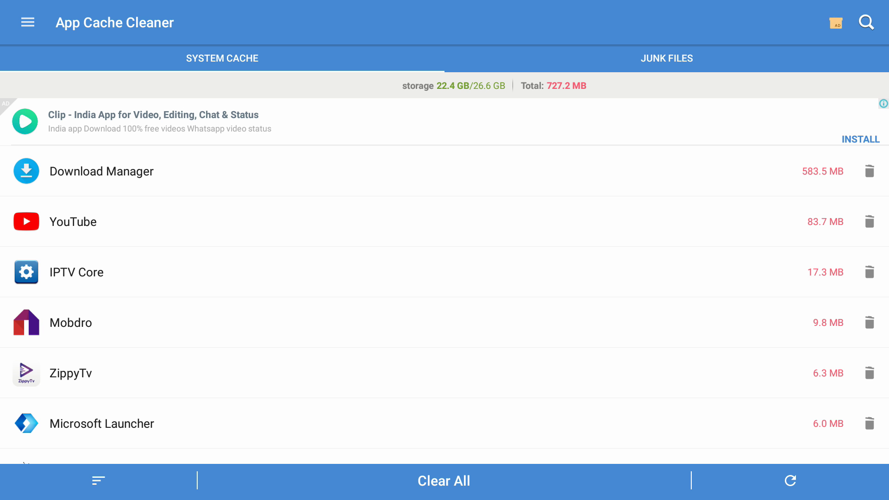